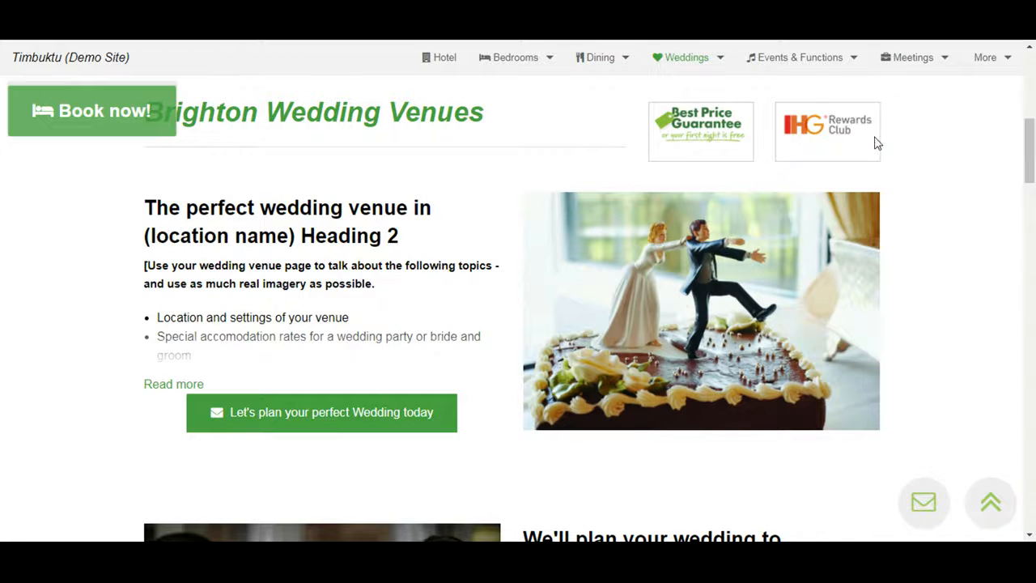
# - Review the content blocks on the demo site's Brighton Wedding Venues page
pyautogui.moveTo(1034, 183); pyautogui.dragTo(1034, 241)
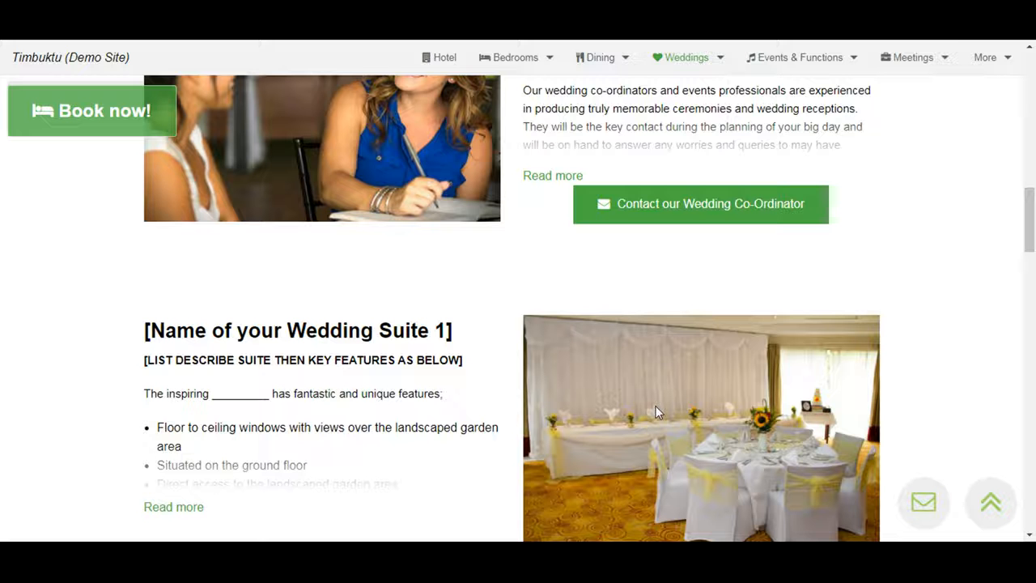
pyautogui.moveTo(1031, 195); pyautogui.dragTo(1032, 112)
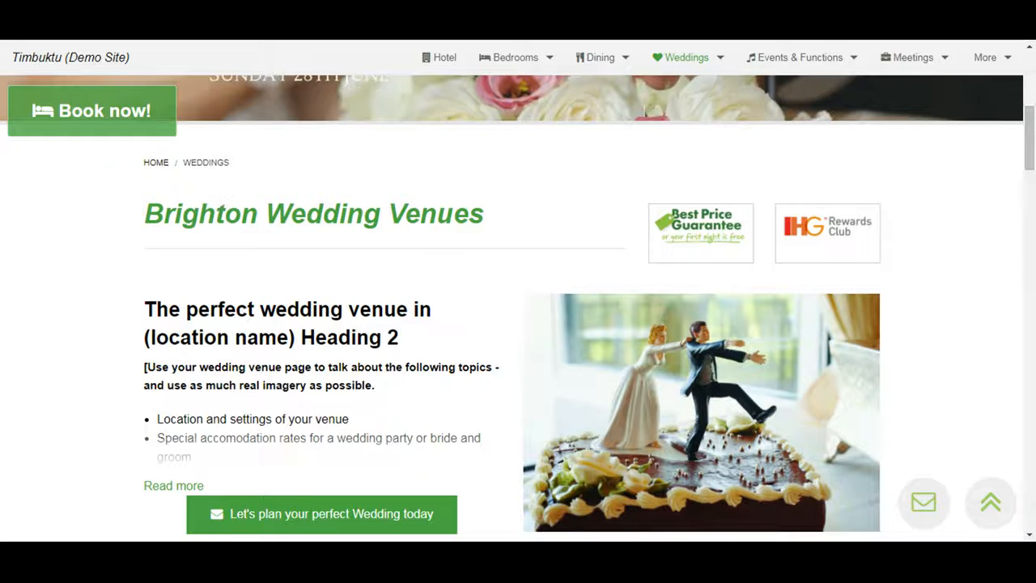
# - Switch to the Kew Green Local Administrator, log in and open the Page Editor
pyautogui.click(537, 70)
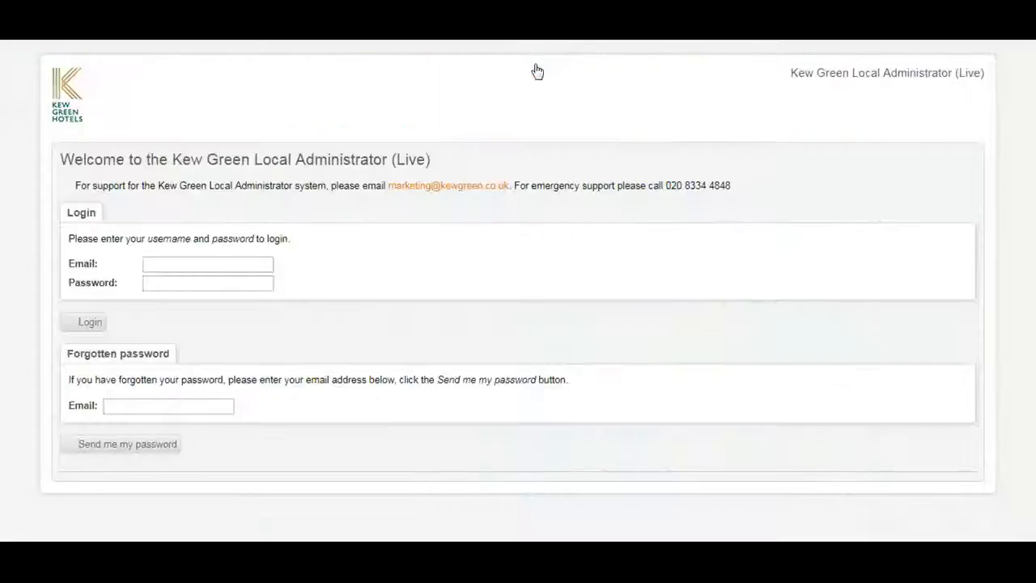
pyautogui.click(70, 328)
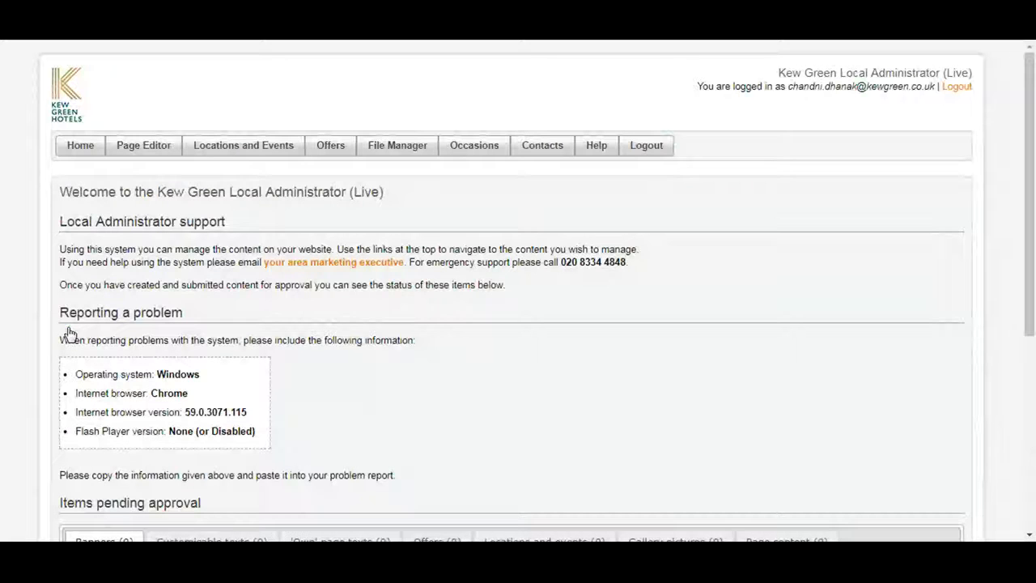
pyautogui.click(146, 152)
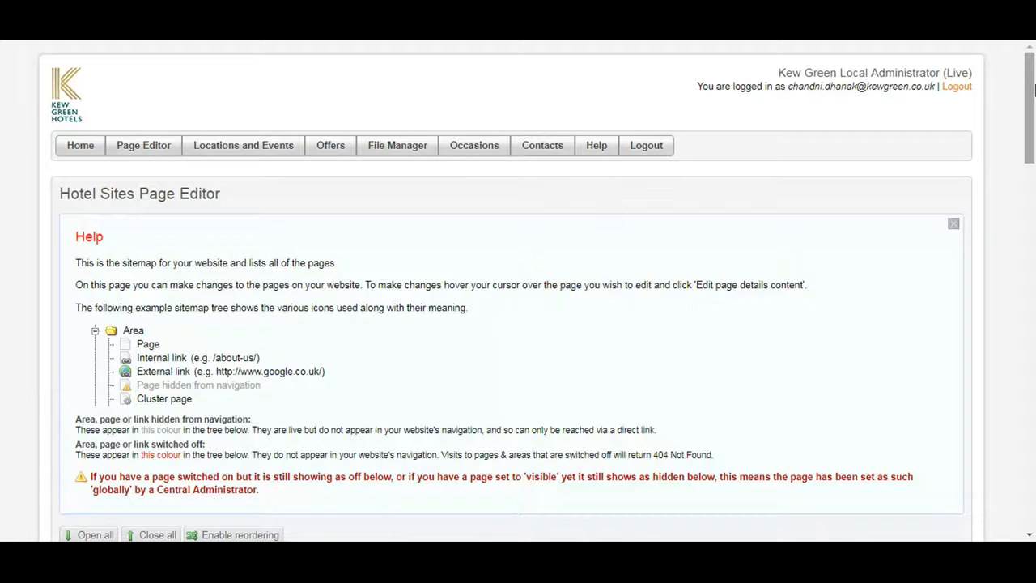
# - Find the Our Venue page under Weddings in the sitemap and open its page content management
pyautogui.moveTo(1032, 89); pyautogui.dragTo(1030, 197)
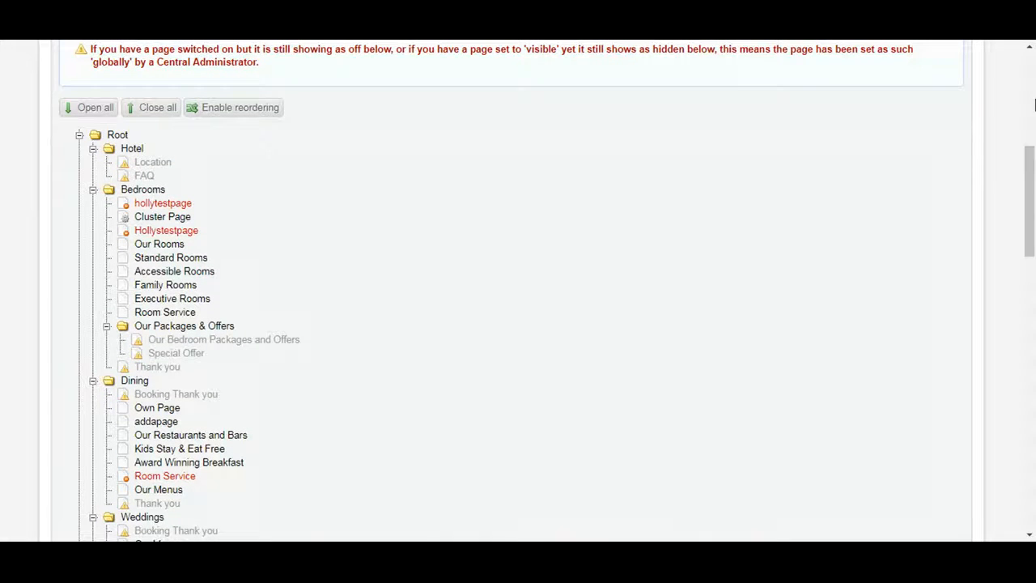
pyautogui.moveTo(1032, 209); pyautogui.dragTo(1031, 233)
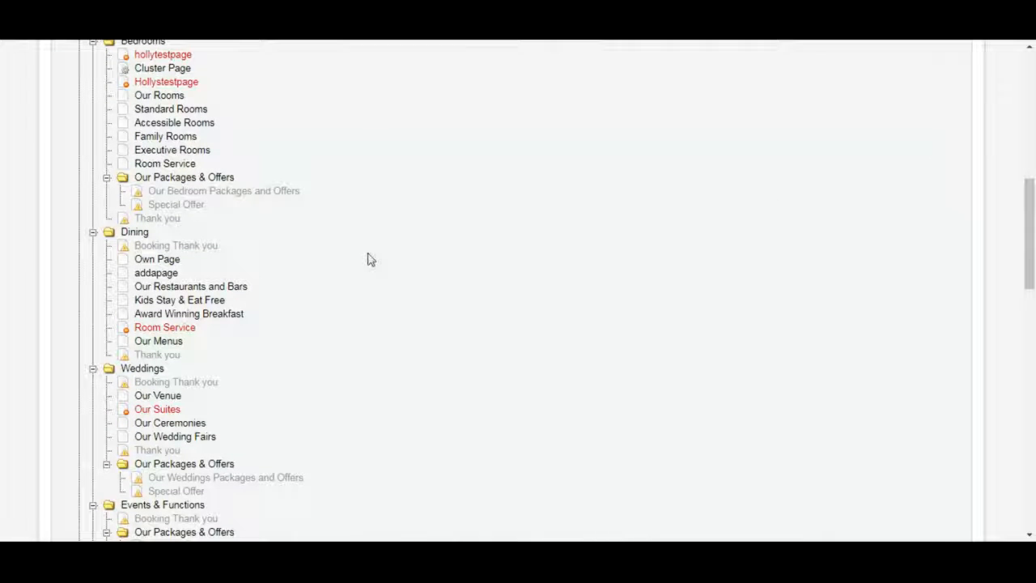
pyautogui.click(152, 370)
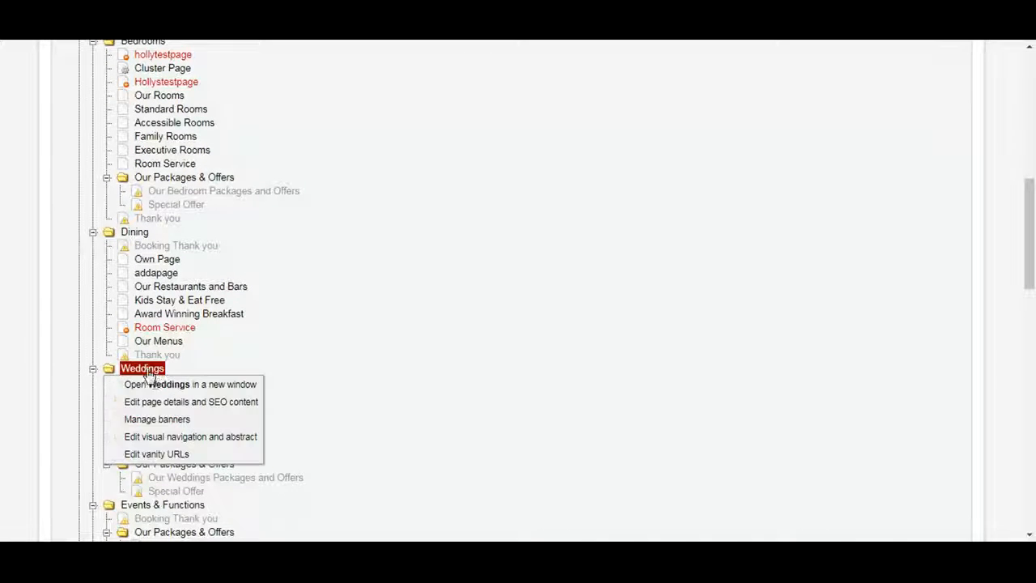
pyautogui.click(435, 389)
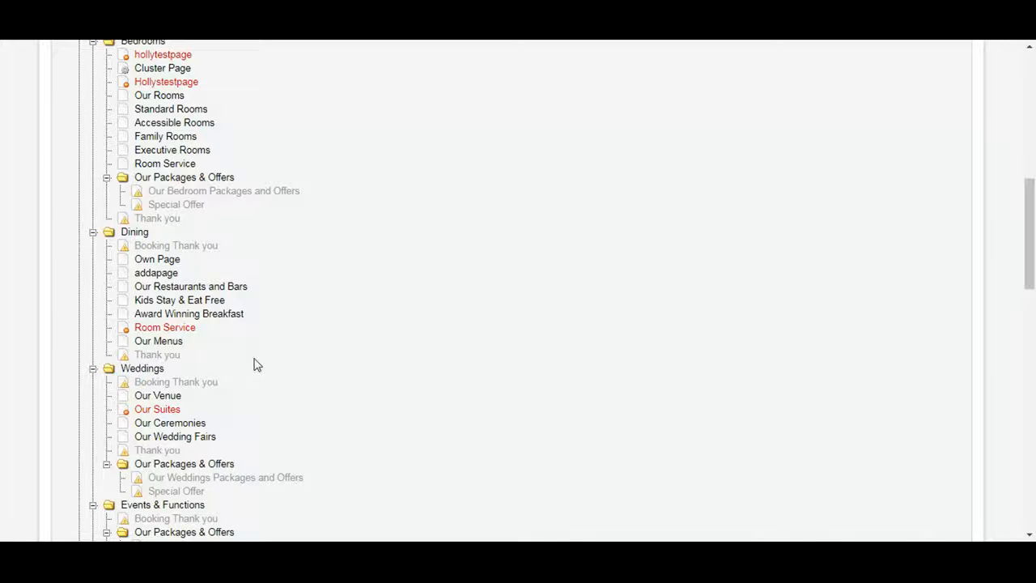
pyautogui.moveTo(1034, 204); pyautogui.dragTo(1032, 232)
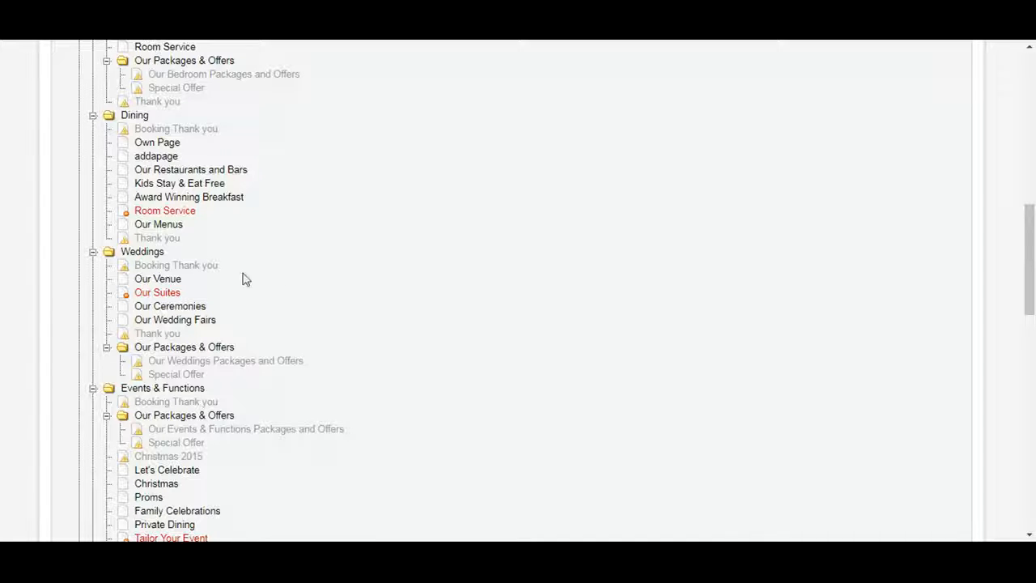
pyautogui.click(178, 281)
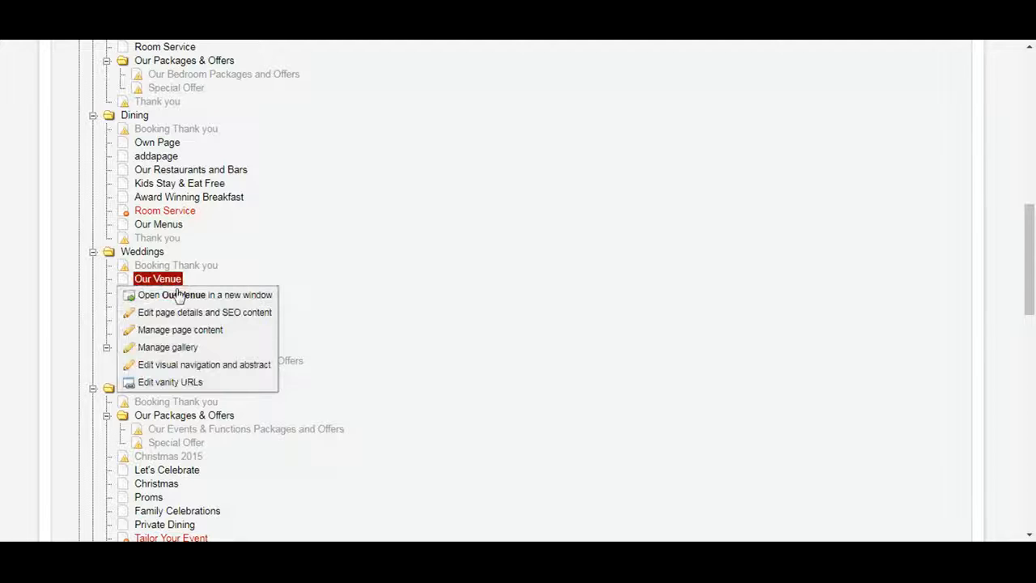
pyautogui.click(176, 335)
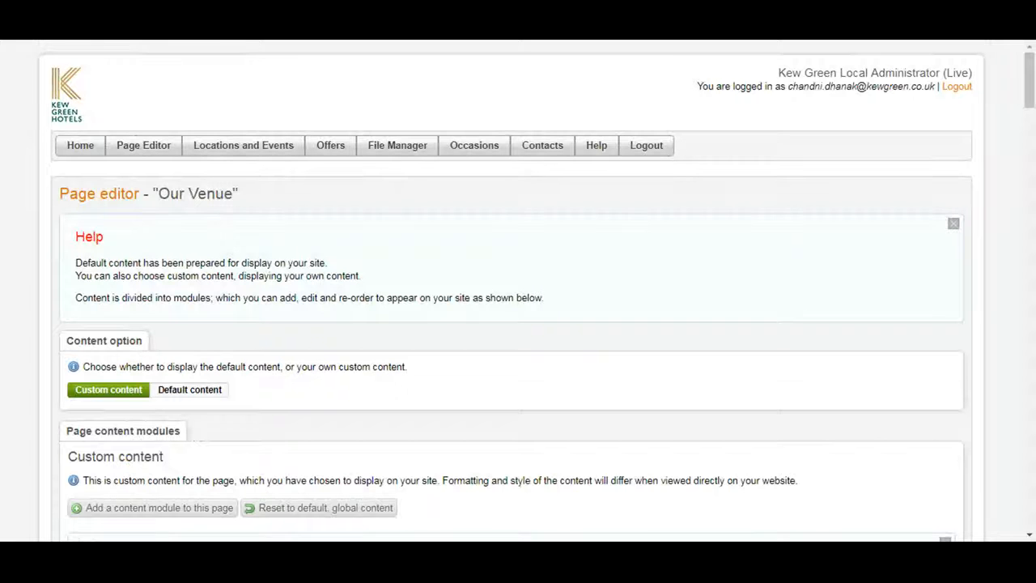
# - Open the "The perfect wedding venue" module for editing and enlarge its dialog to show more of the form
pyautogui.moveTo(1031, 68); pyautogui.dragTo(1031, 140)
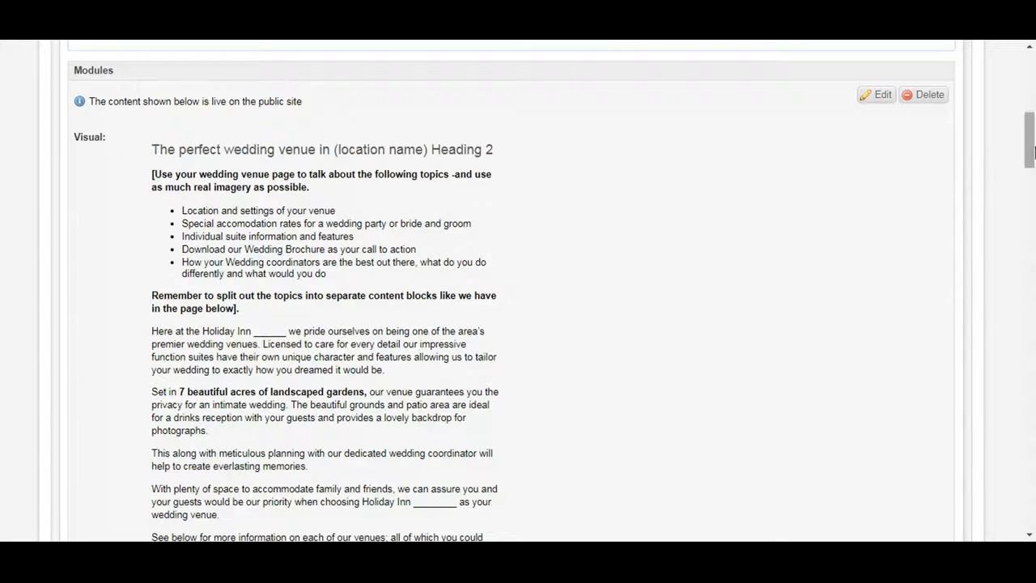
pyautogui.moveTo(1031, 158)
pyautogui.mouseDown()
pyautogui.moveTo(1030, 325)
pyautogui.moveTo(1031, 140)
pyautogui.mouseUp()
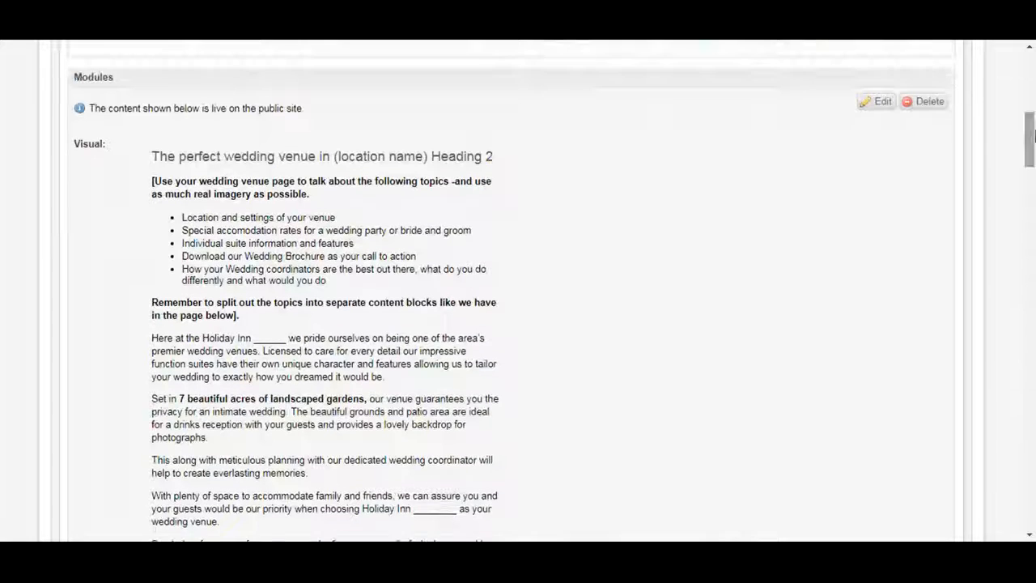
pyautogui.click(884, 104)
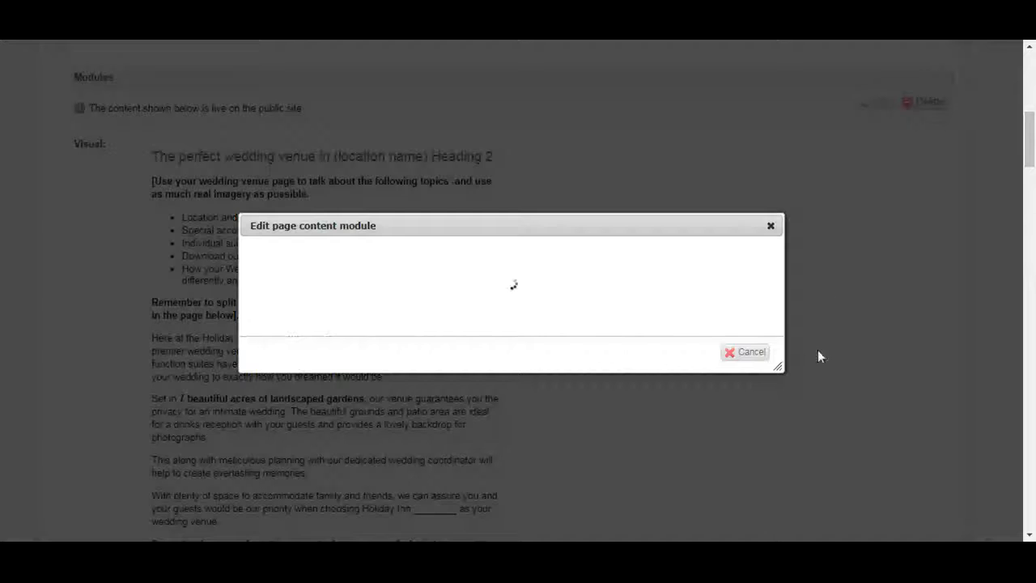
pyautogui.moveTo(776, 369); pyautogui.dragTo(755, 504)
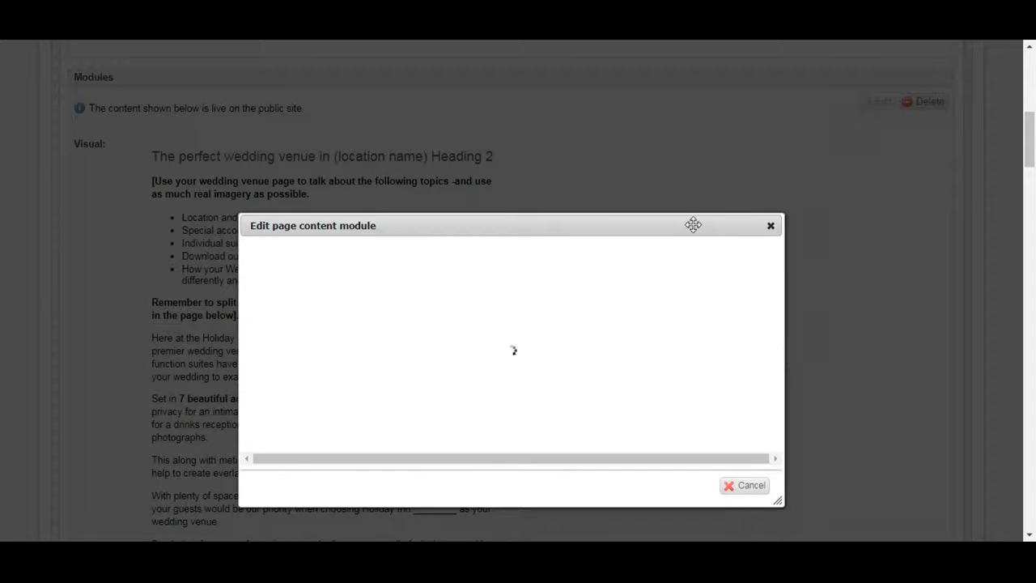
pyautogui.moveTo(691, 224); pyautogui.dragTo(697, 101)
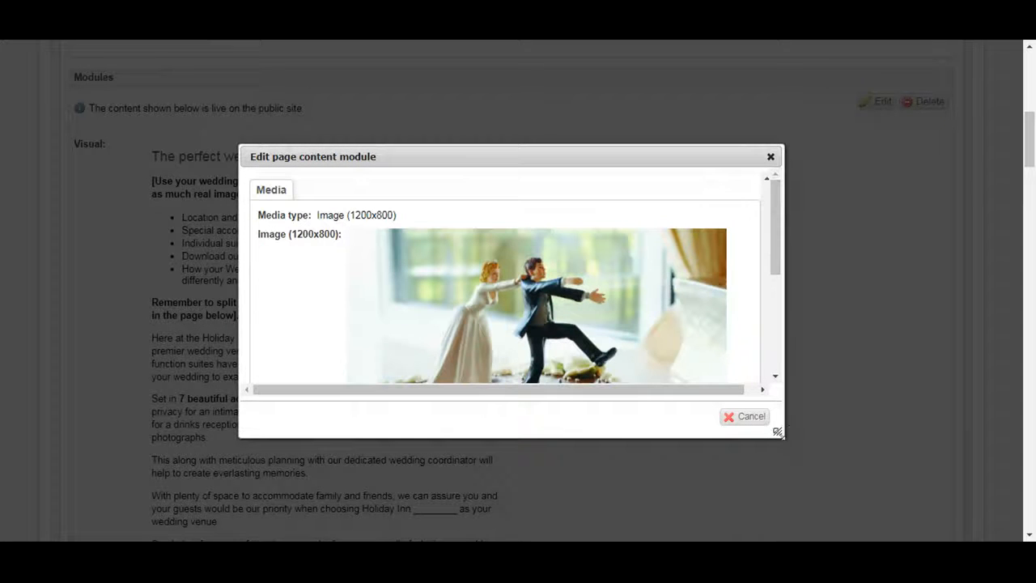
pyautogui.moveTo(777, 431); pyautogui.dragTo(774, 539)
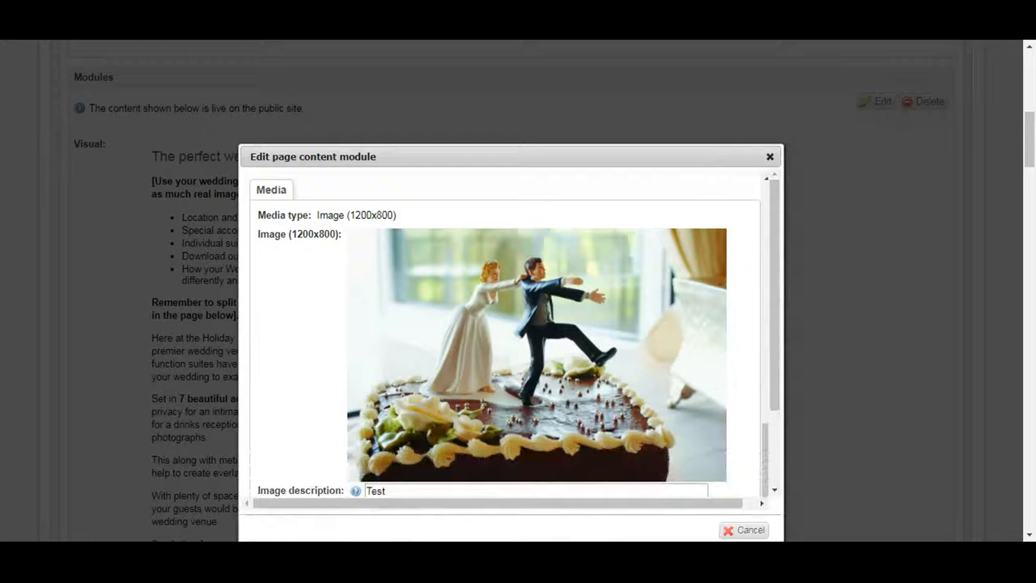
# - Examine the module's reference, link/CTA settings, Heading 2 title and body text in the editor
pyautogui.moveTo(767, 490); pyautogui.dragTo(769, 223)
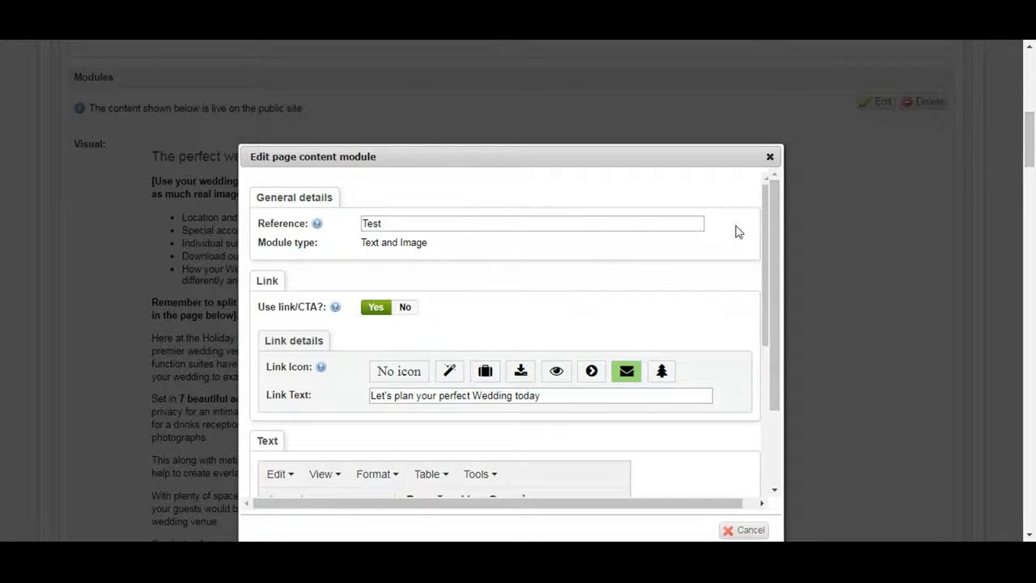
pyautogui.moveTo(766, 206); pyautogui.dragTo(765, 216)
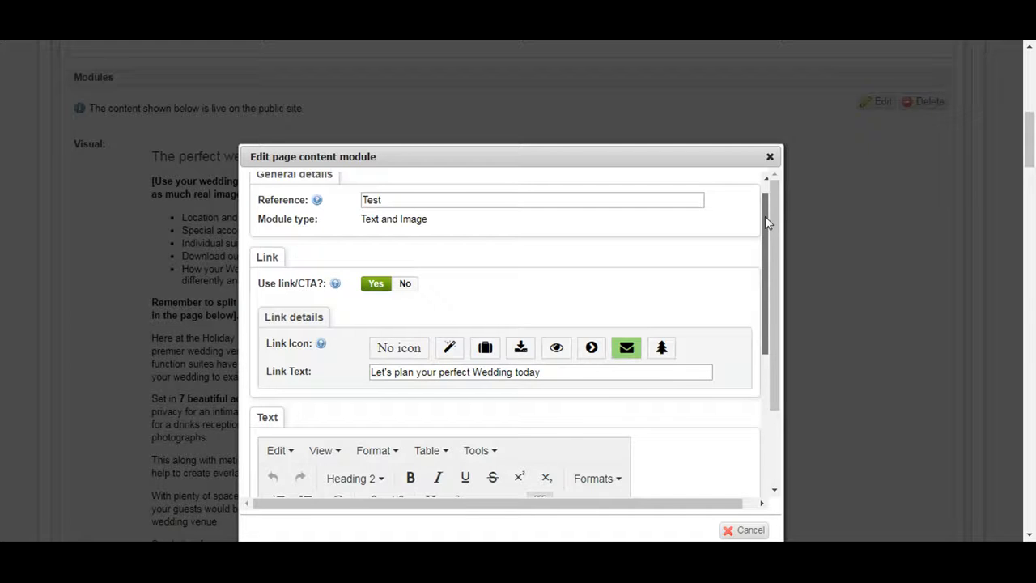
pyautogui.moveTo(765, 216); pyautogui.dragTo(765, 217)
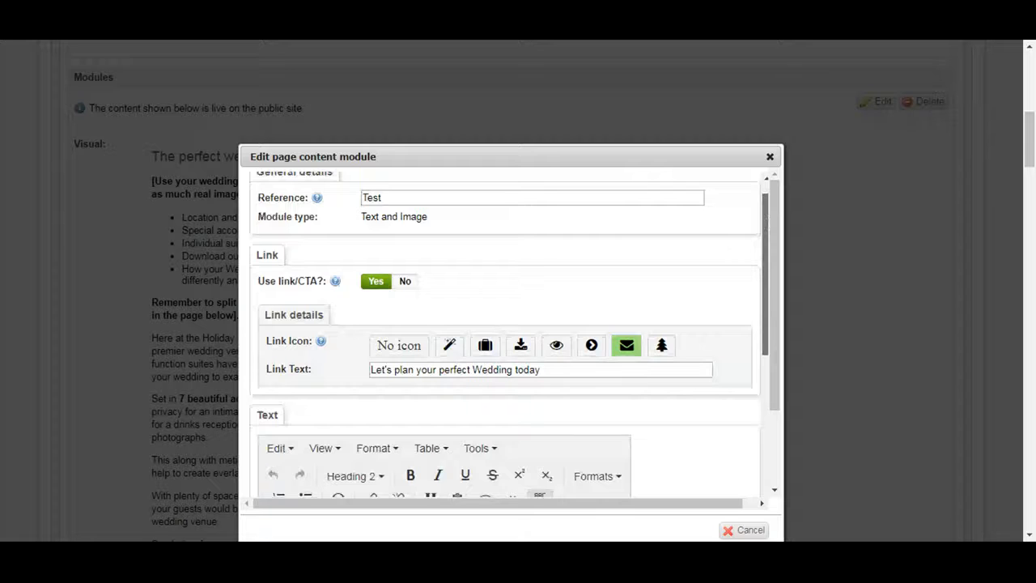
pyautogui.moveTo(764, 219); pyautogui.dragTo(764, 239)
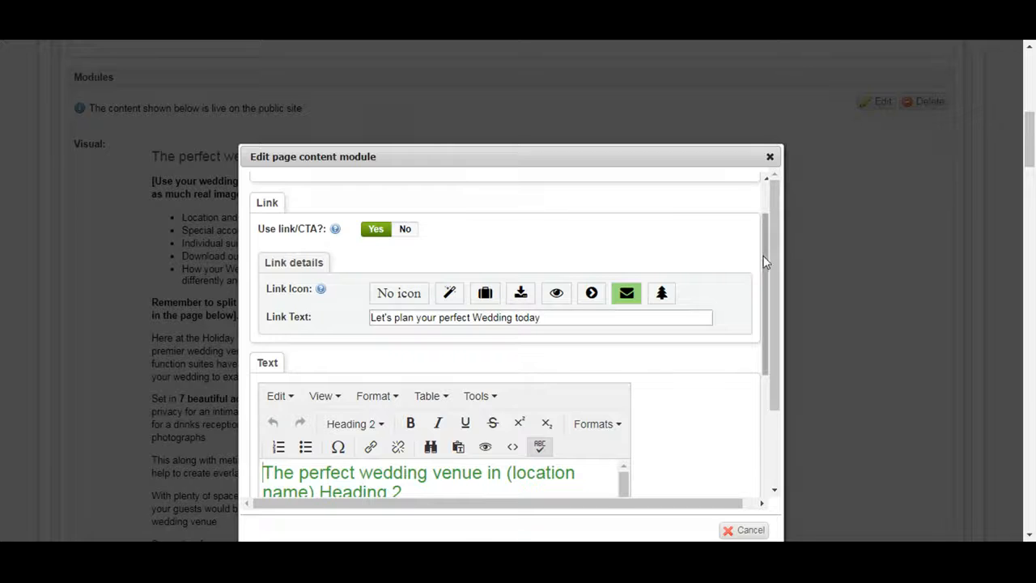
pyautogui.moveTo(763, 284); pyautogui.dragTo(761, 361)
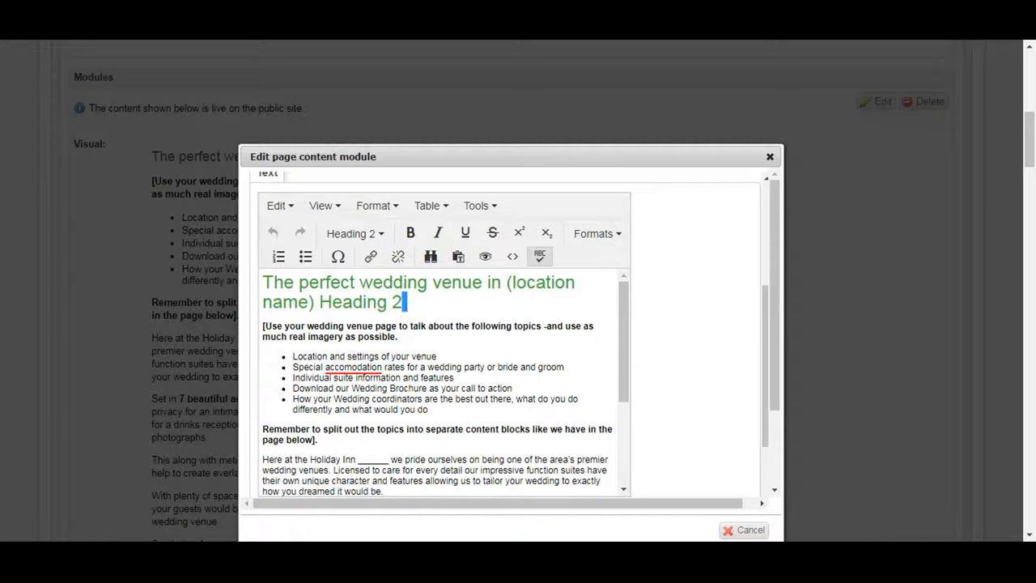
pyautogui.moveTo(405, 302); pyautogui.dragTo(264, 283)
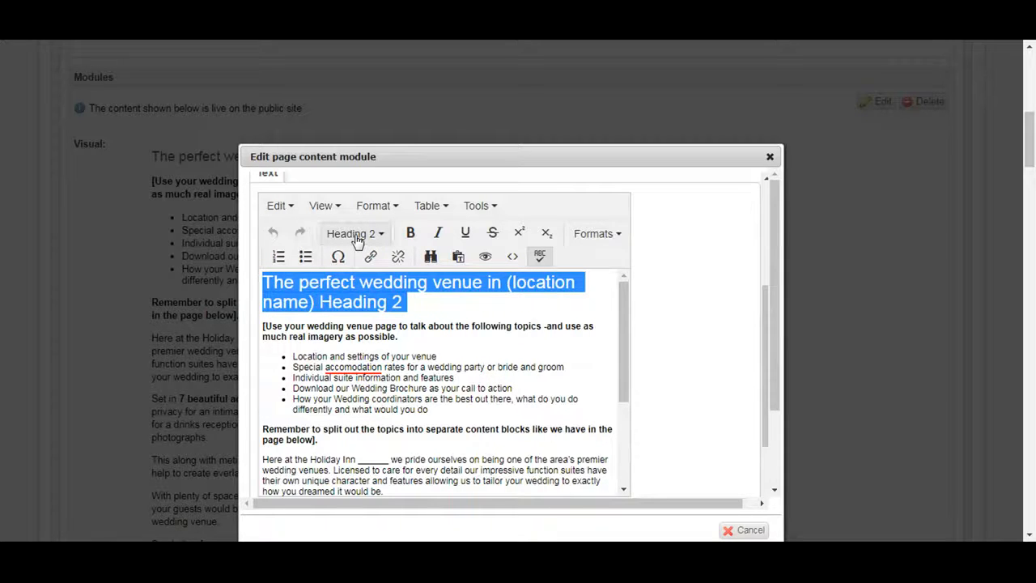
pyautogui.click(444, 378)
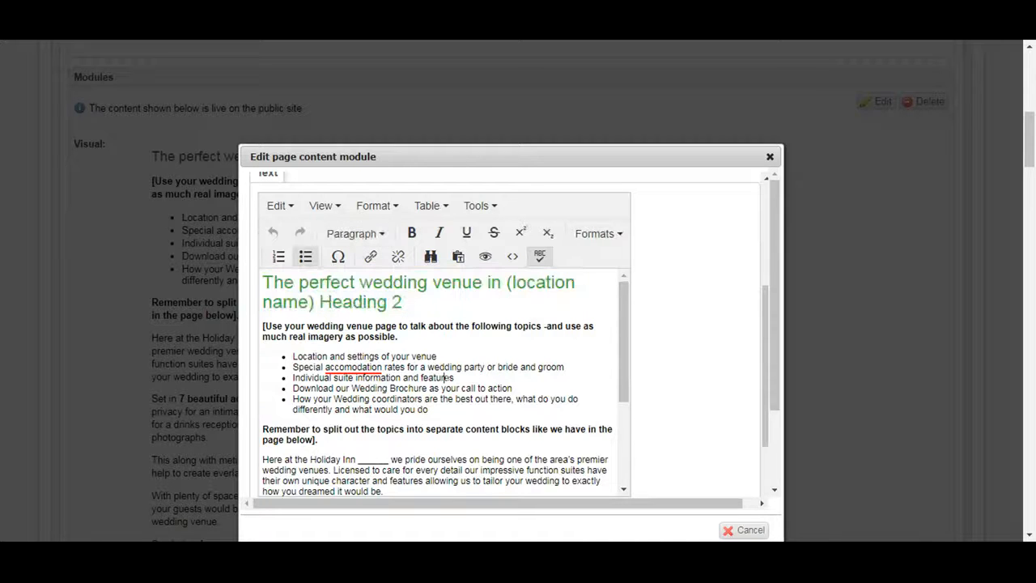
pyautogui.moveTo(623, 319); pyautogui.dragTo(622, 352)
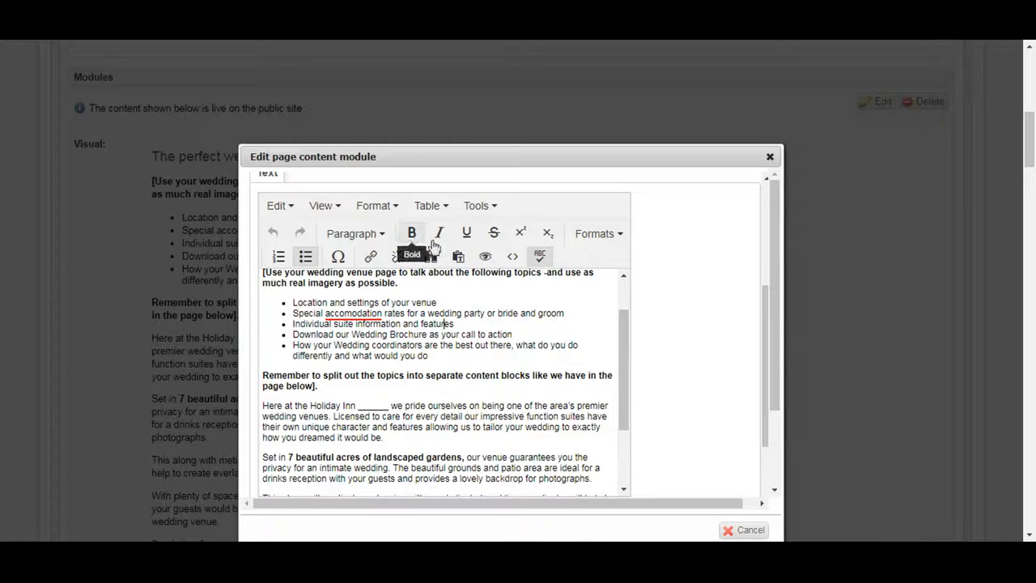
pyautogui.moveTo(620, 365); pyautogui.dragTo(619, 368)
pyautogui.scroll(-3, 619, 367)
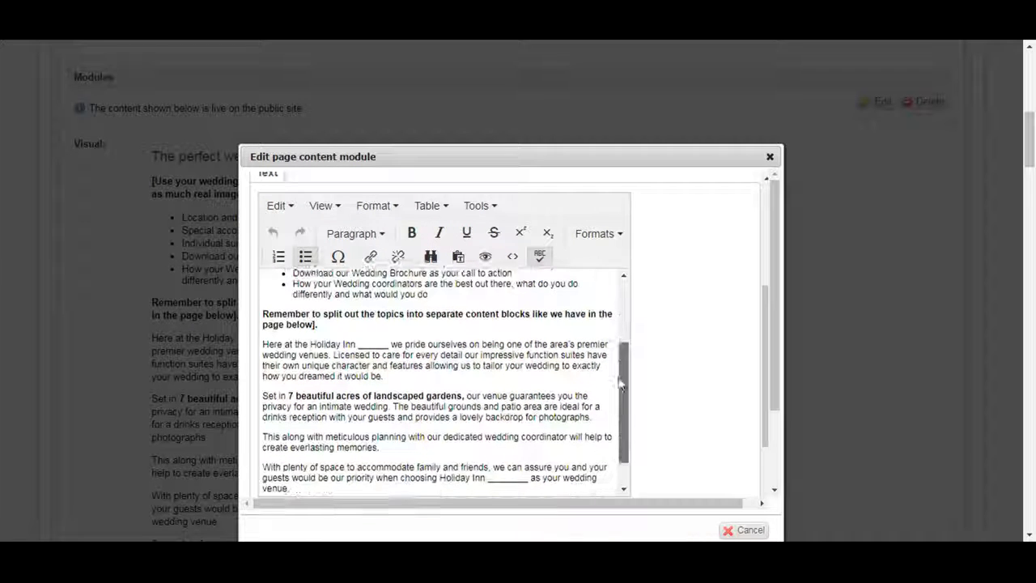
pyautogui.scroll(-1, 618, 378)
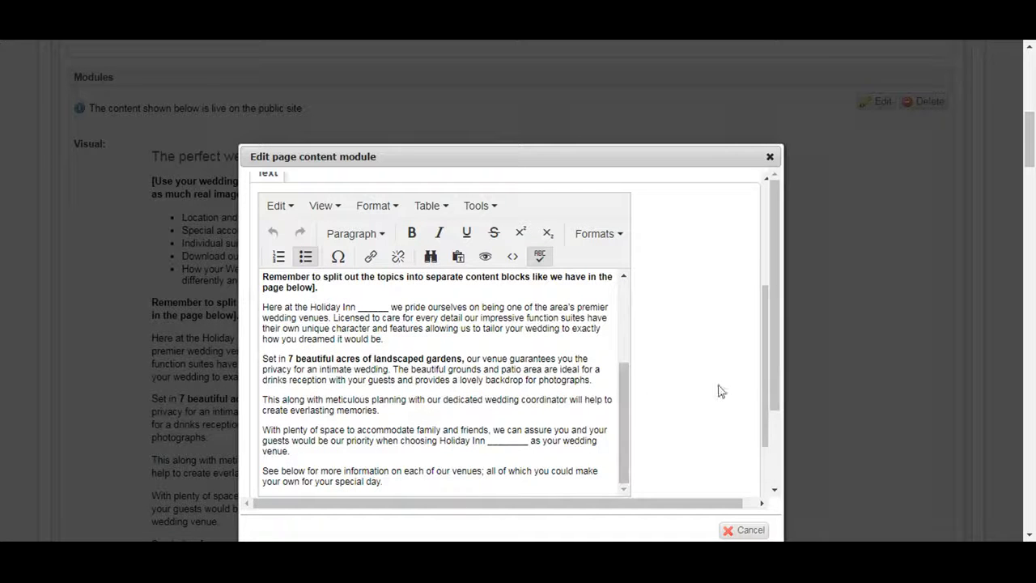
# - Examine the module's image, description, upload and submission options, and close the dialog without saving
pyautogui.scroll(-4, 762, 382)
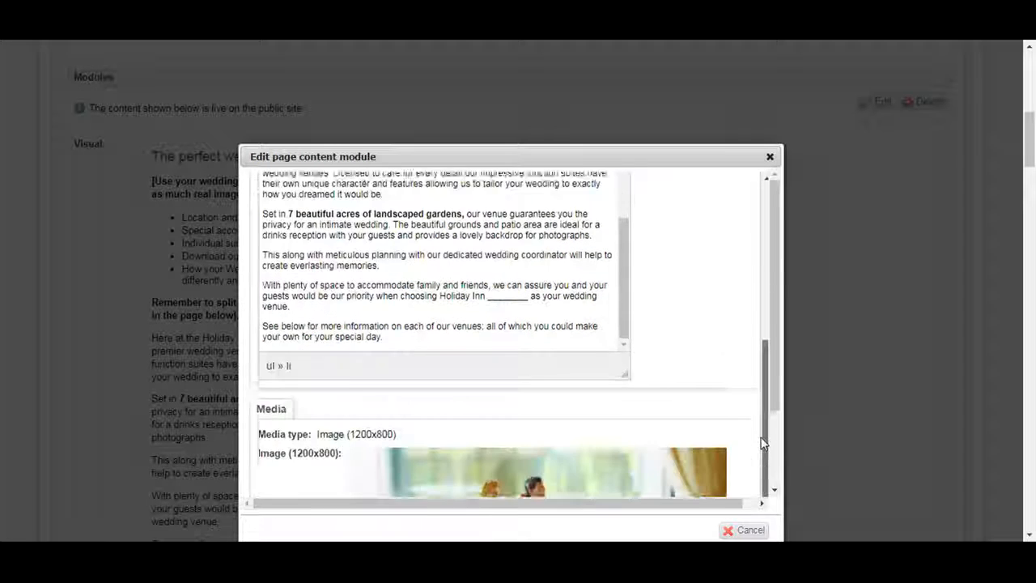
pyautogui.scroll(-5, 761, 460)
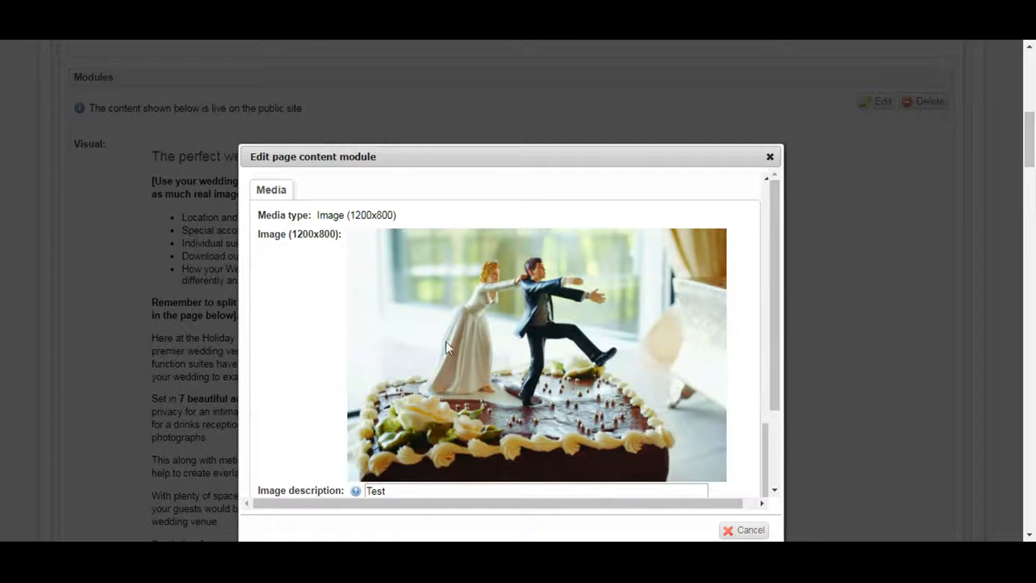
pyautogui.moveTo(767, 433); pyautogui.dragTo(766, 433)
pyautogui.moveTo(777, 377); pyautogui.dragTo(775, 433)
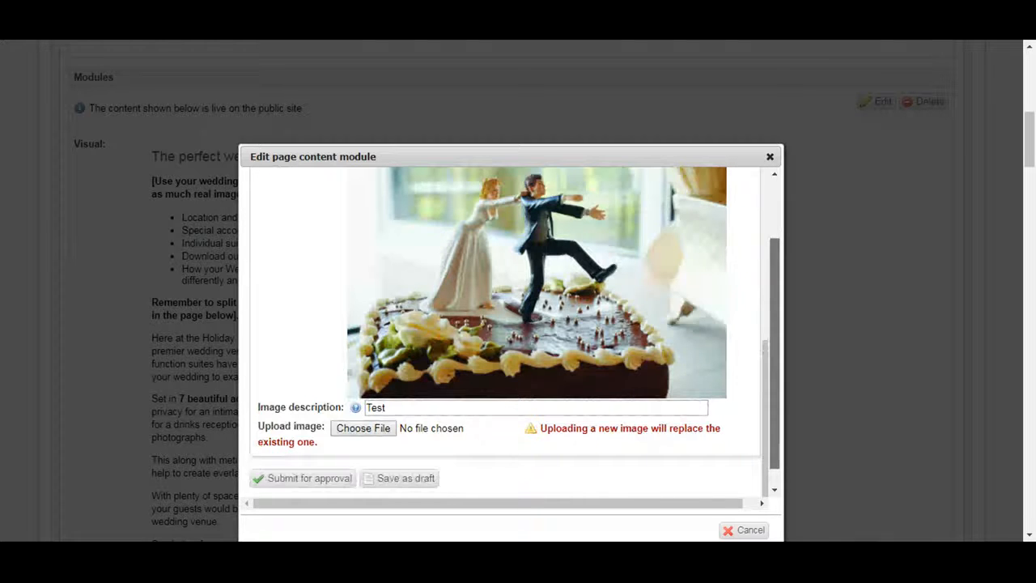
pyautogui.moveTo(775, 433); pyautogui.dragTo(775, 385)
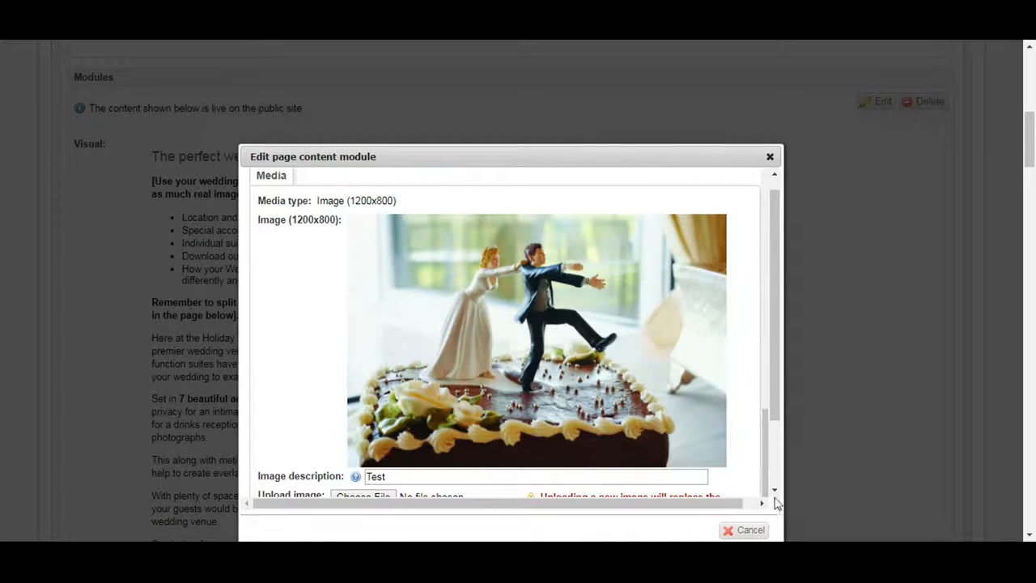
pyautogui.moveTo(778, 374); pyautogui.dragTo(769, 455)
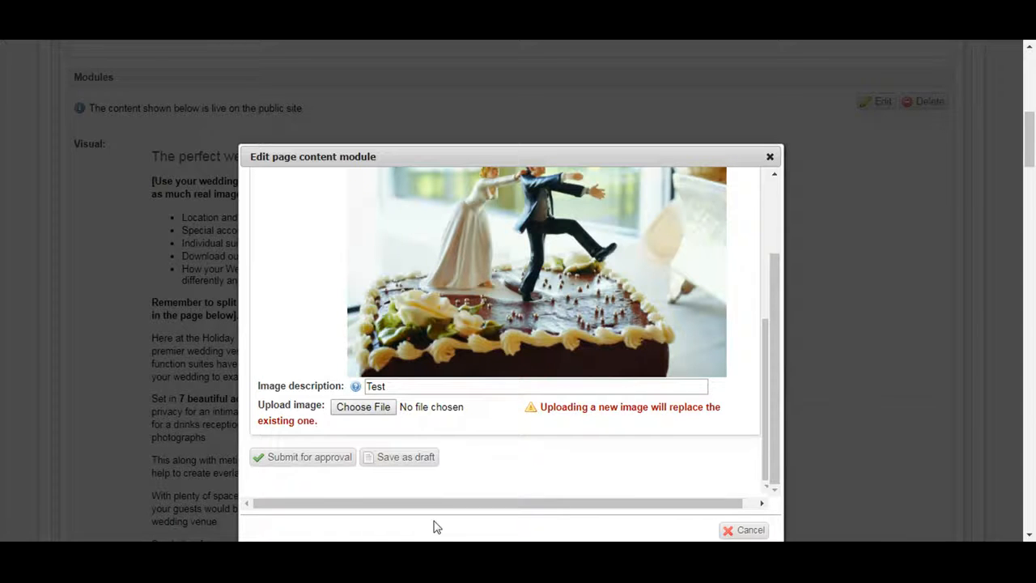
pyautogui.click(769, 158)
# - Open the form for adding a new content module to the Our Venue page
pyautogui.moveTo(1031, 139); pyautogui.dragTo(1032, 106)
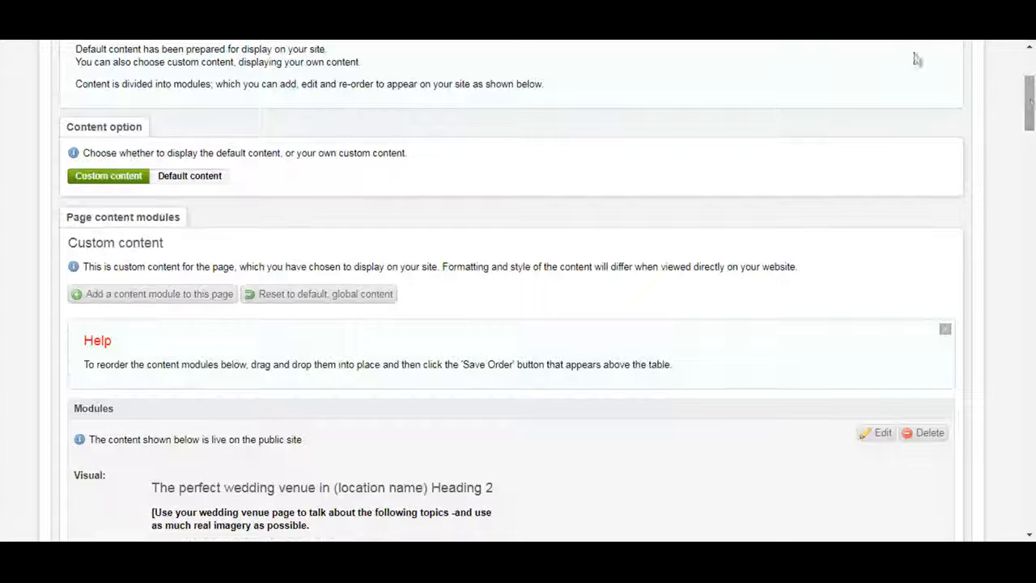
pyautogui.click(133, 296)
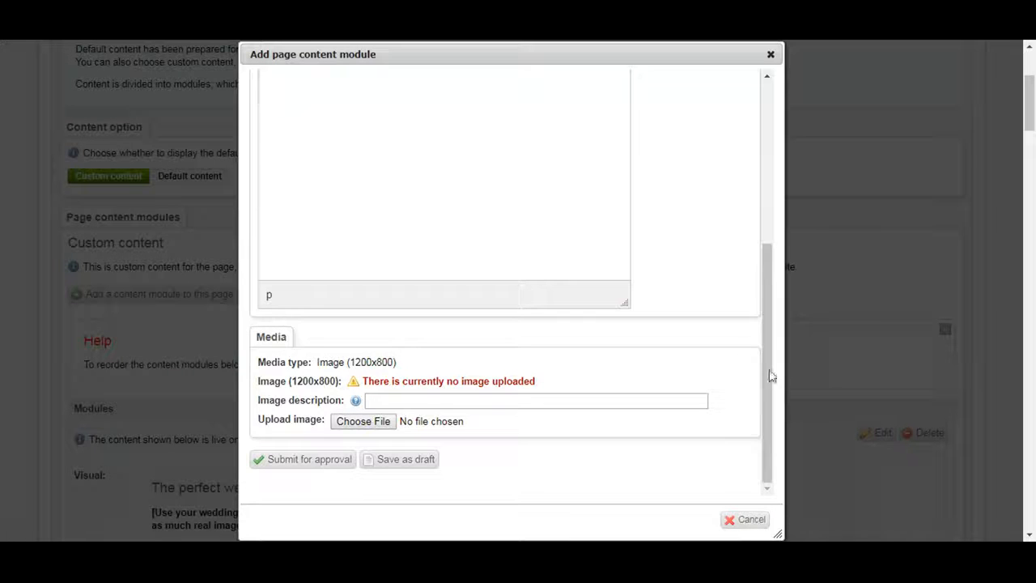
# - Examine the blank module form's reference, link/CTA, text and media settings, and close the form without adding a module
pyautogui.moveTo(770, 356); pyautogui.dragTo(790, 87)
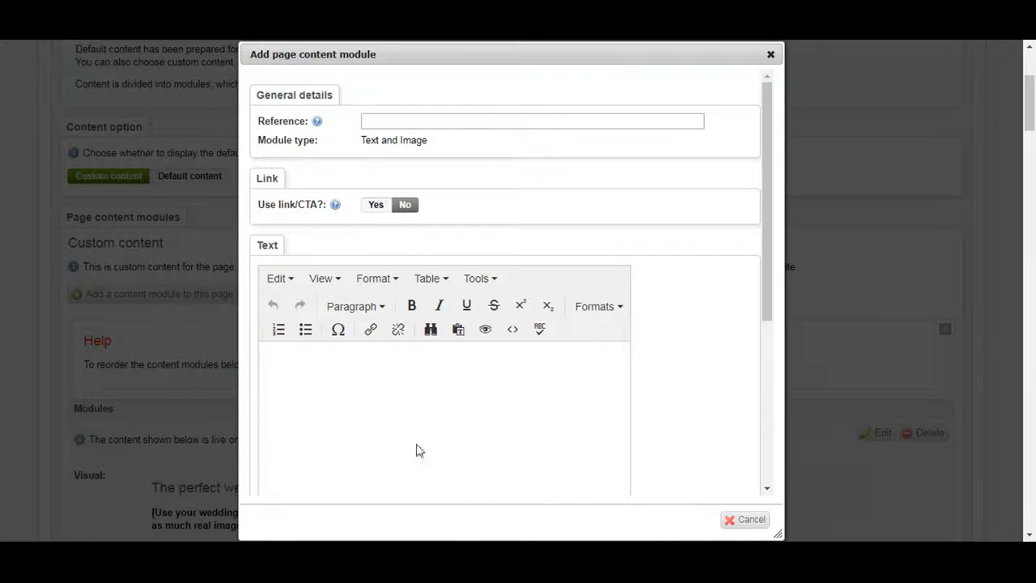
pyautogui.scroll(-2, 761, 243)
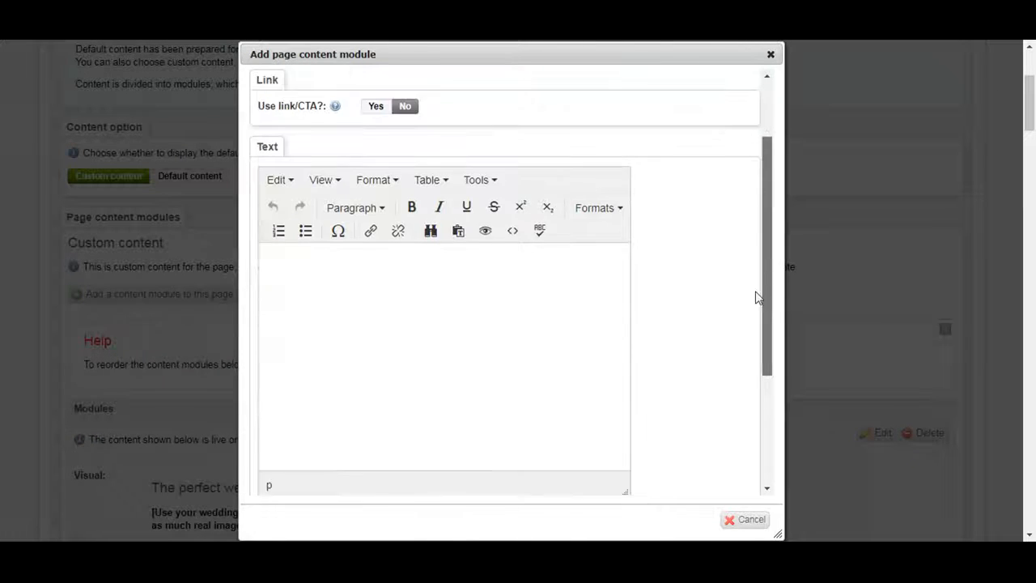
pyautogui.scroll(-3, 753, 310)
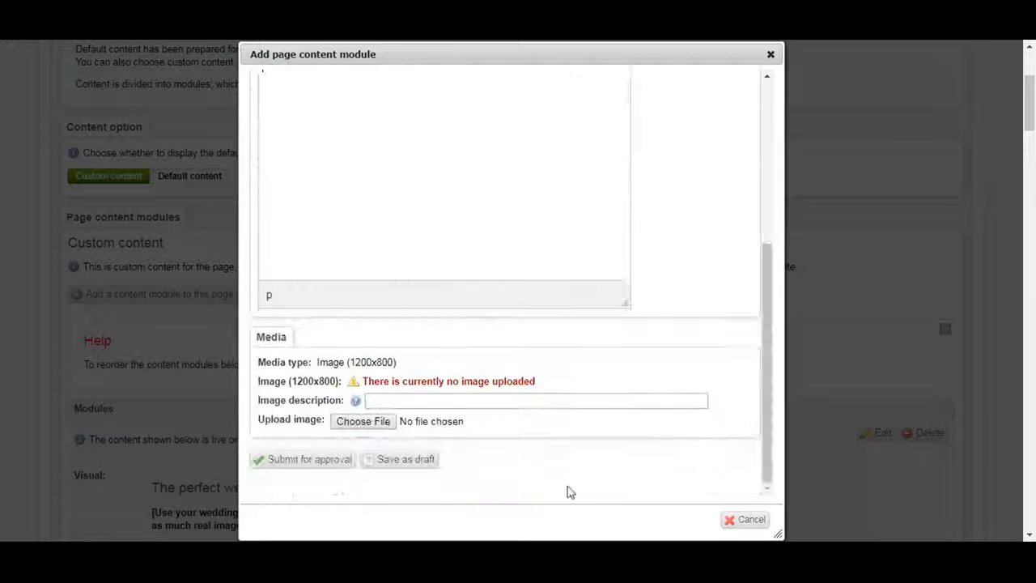
pyautogui.scroll(-1, 340, 478)
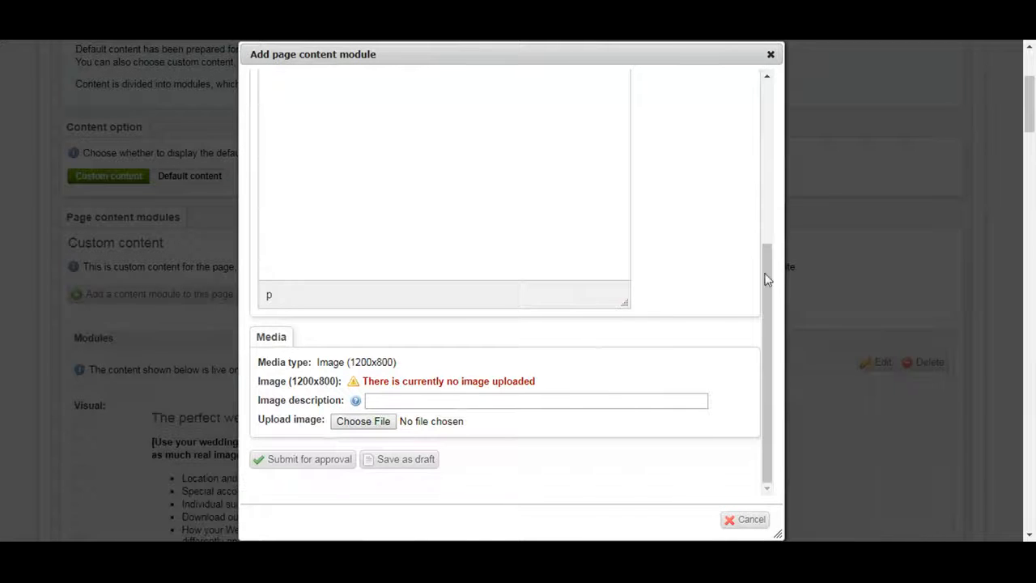
pyautogui.moveTo(768, 358); pyautogui.dragTo(842, 63)
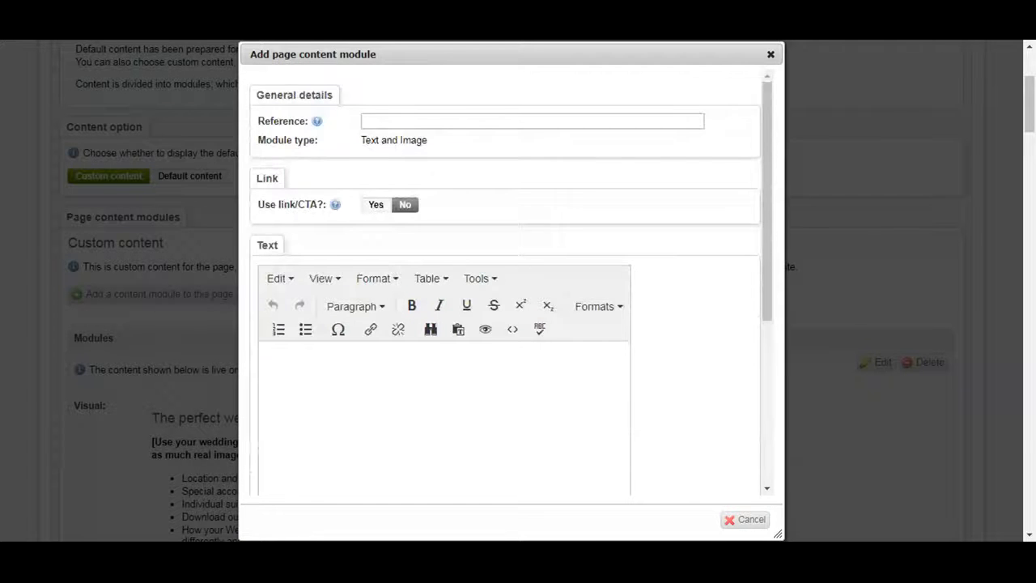
pyautogui.click(770, 53)
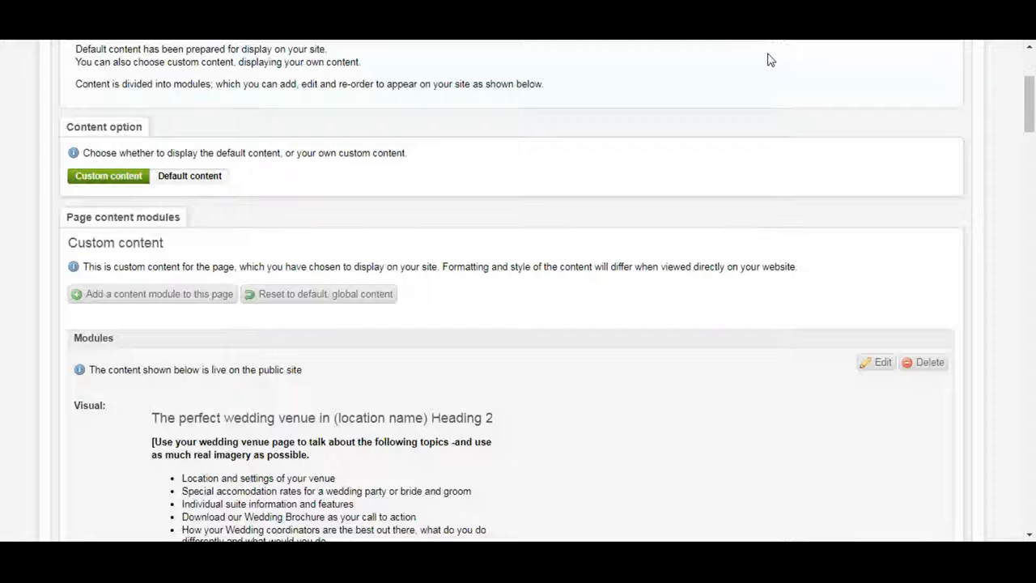